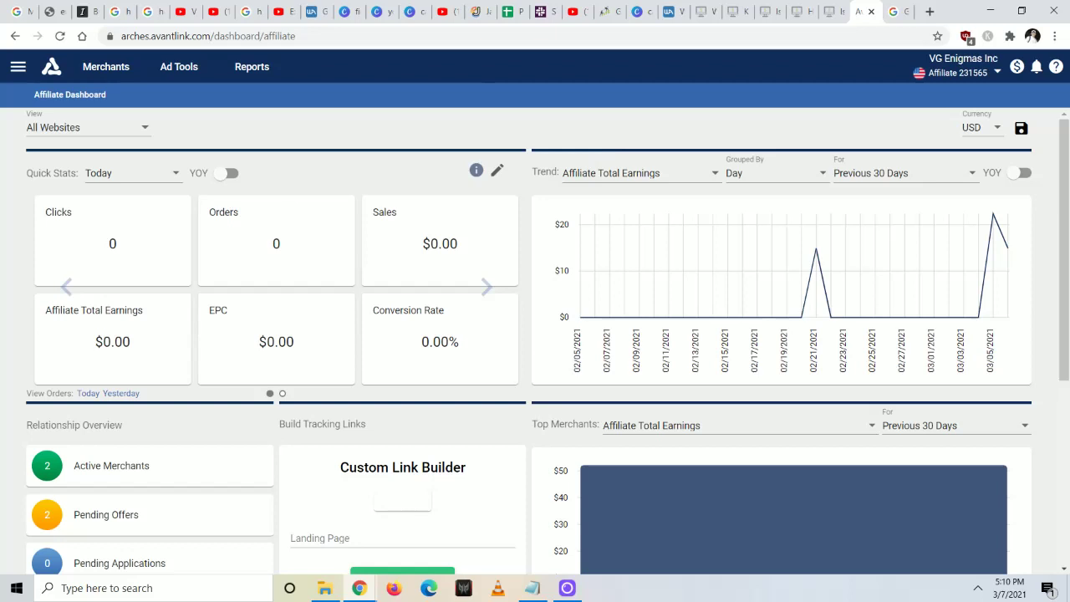
Filter the Merchants list for 'REI' and open the REI.com merchant details page.
click(112, 74)
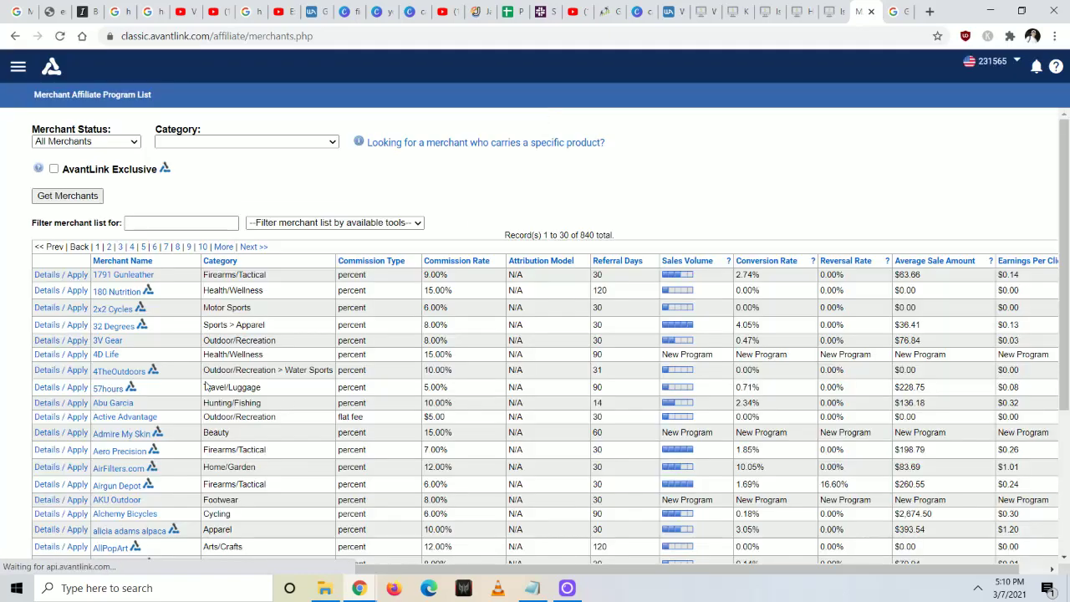
scroll(150, 368, down, 3)
scroll(217, 418, up, 4)
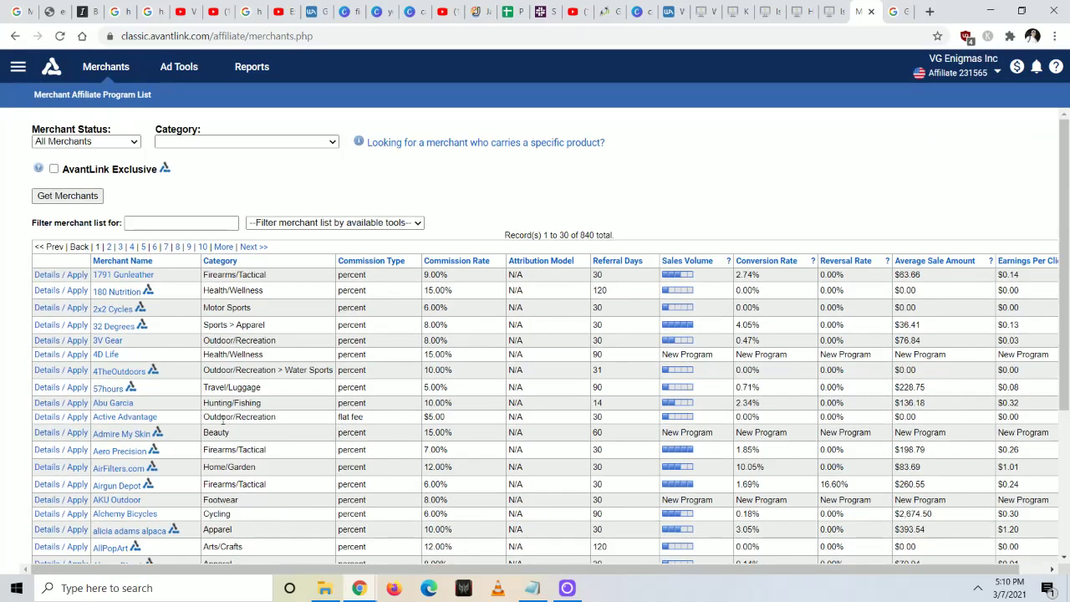
click(165, 223)
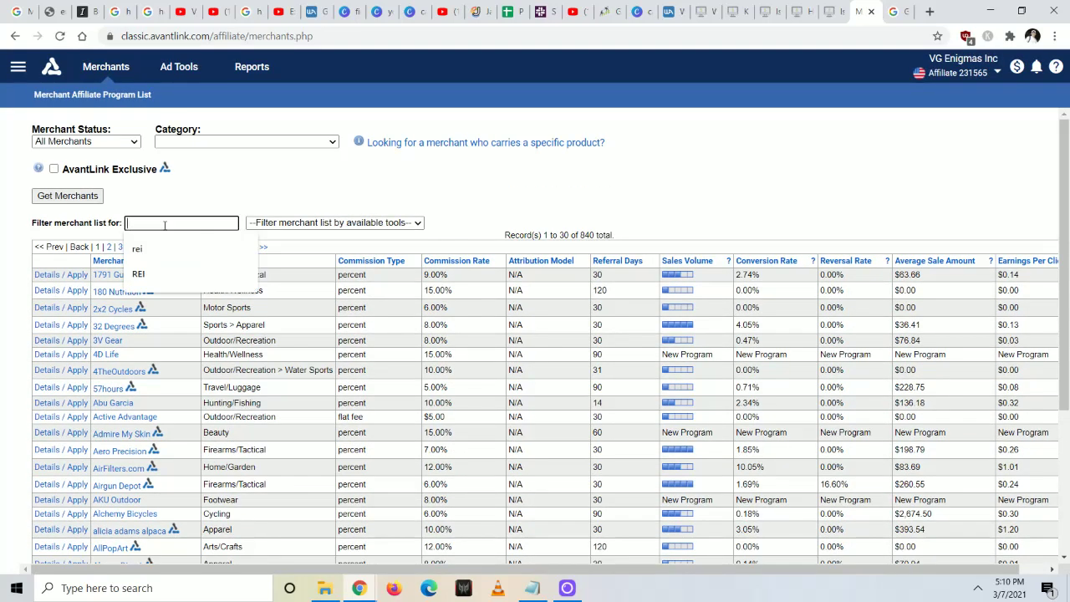
click(138, 274)
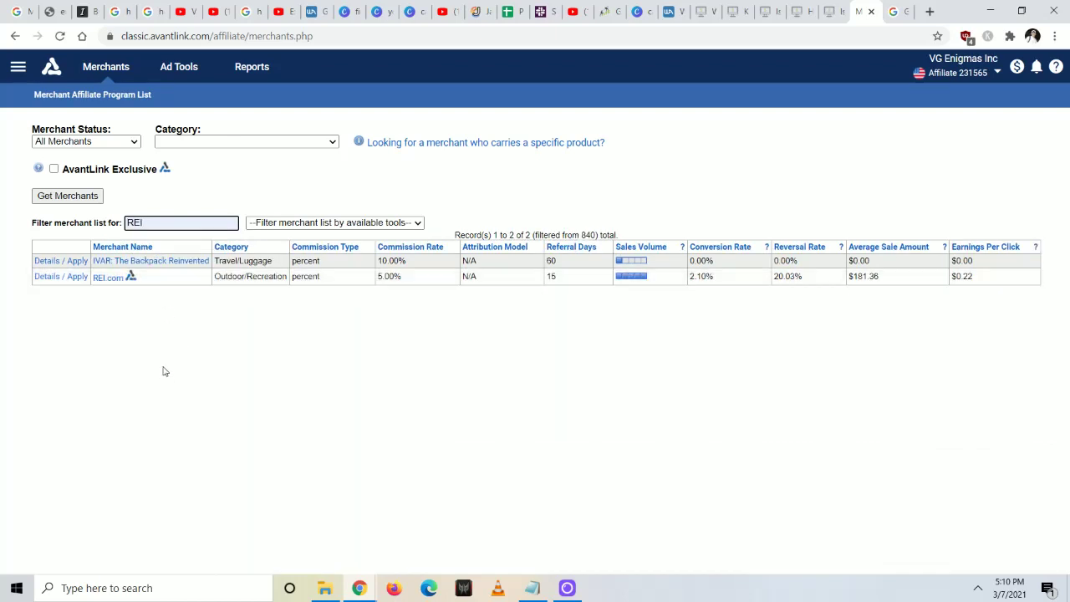
click(110, 278)
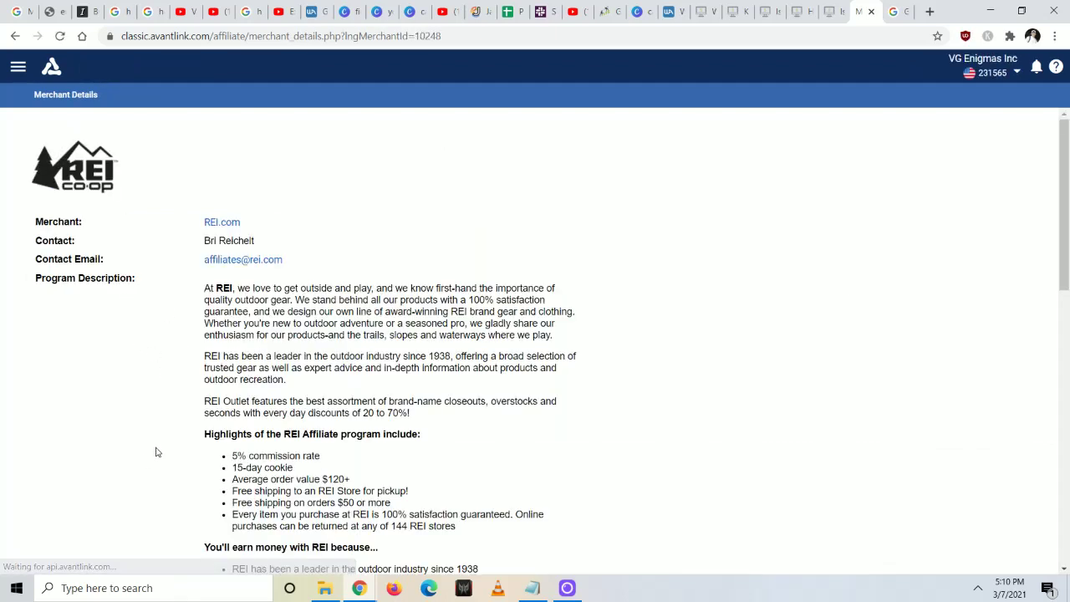
scroll(156, 452, down, 9)
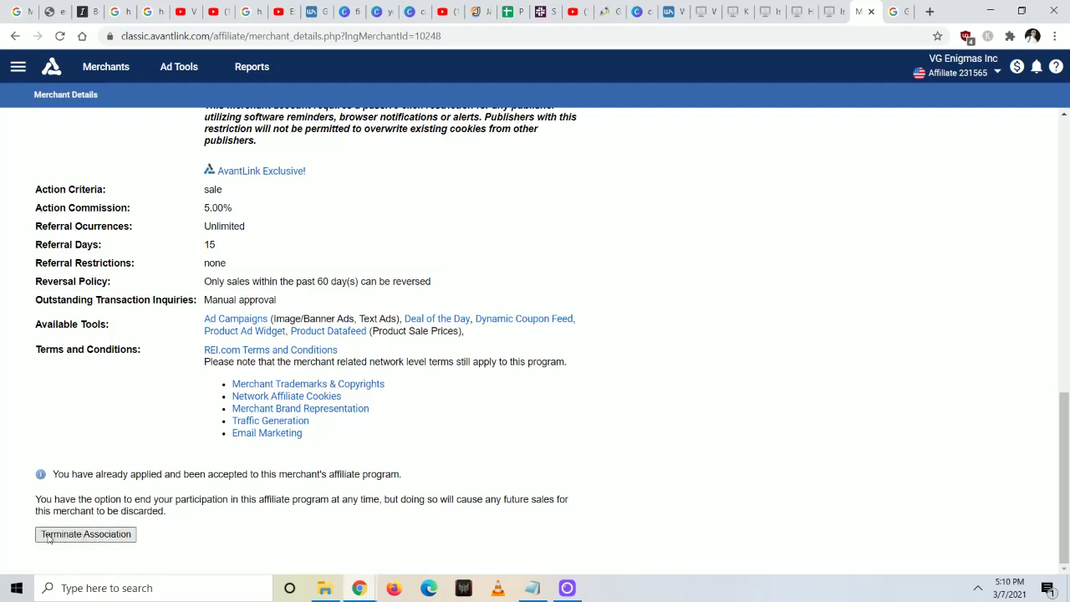
scroll(255, 532, up, 5)
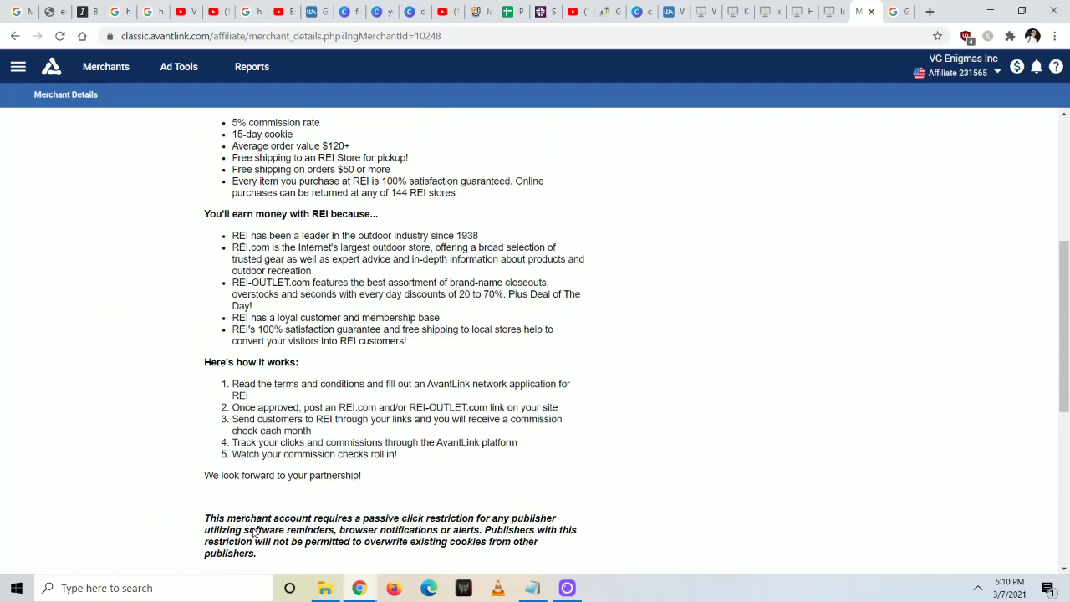
scroll(254, 532, up, 4)
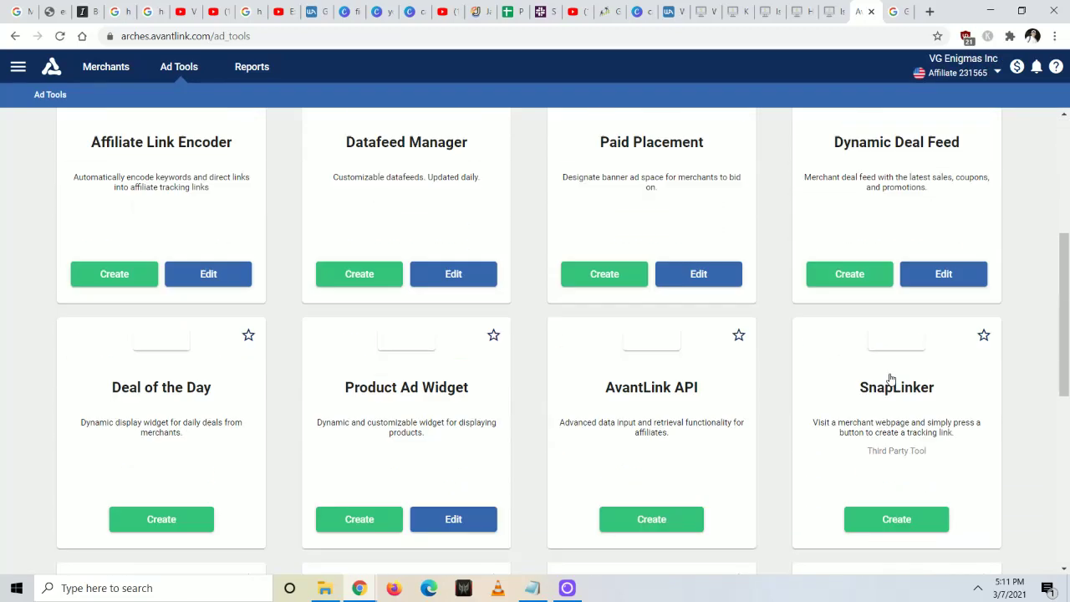
Start a new custom link with the Custom Link Builder's Create option under Ad Tools.
scroll(184, 413, up, 9)
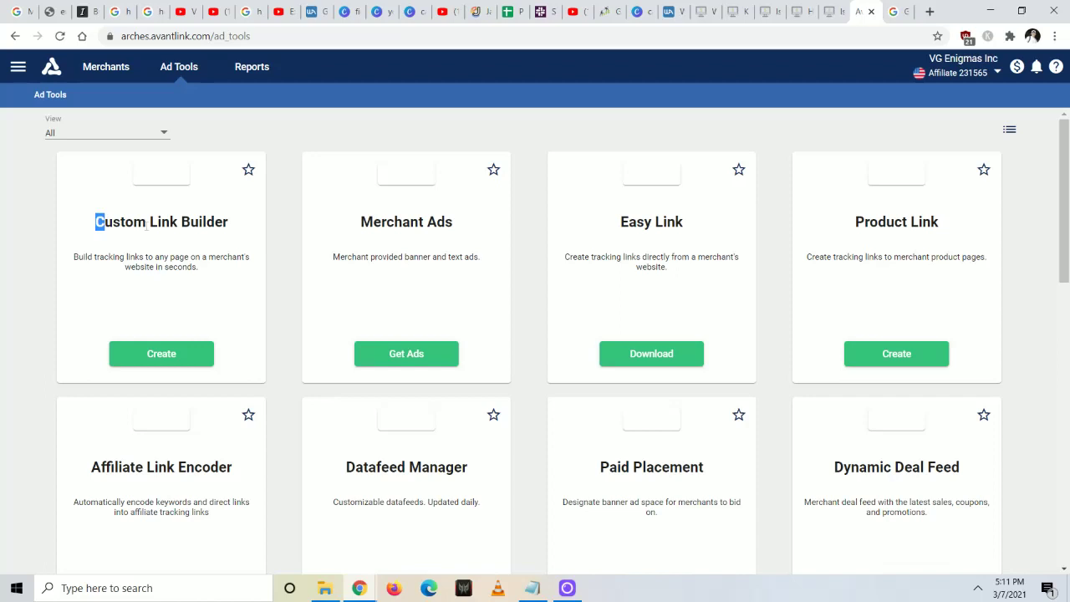
drag(98, 220, 229, 222)
click(188, 361)
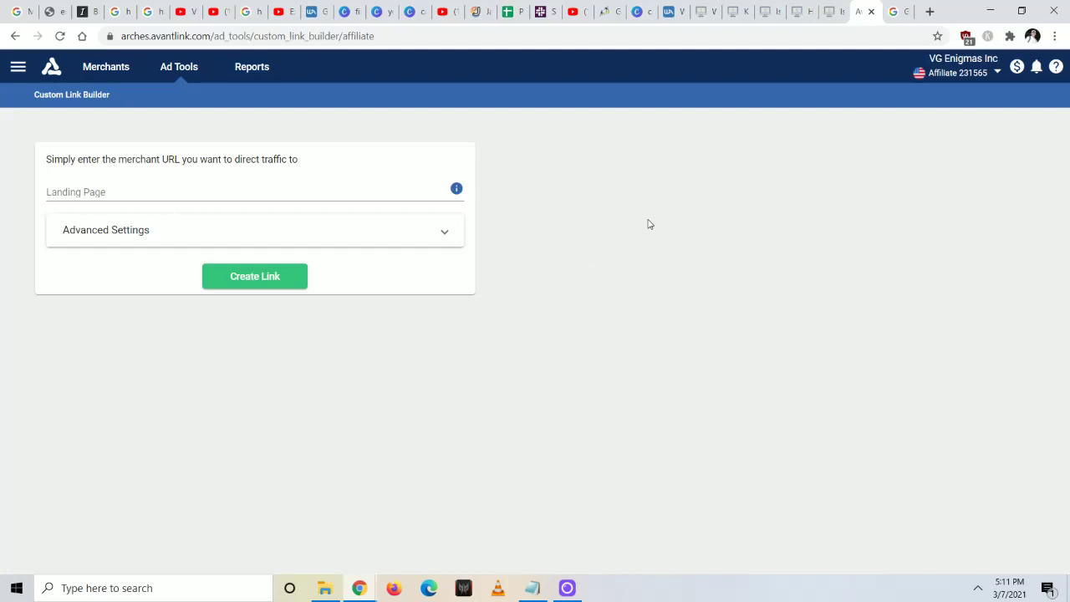
Search Google for 'rei' and open the rei.com website.
click(892, 12)
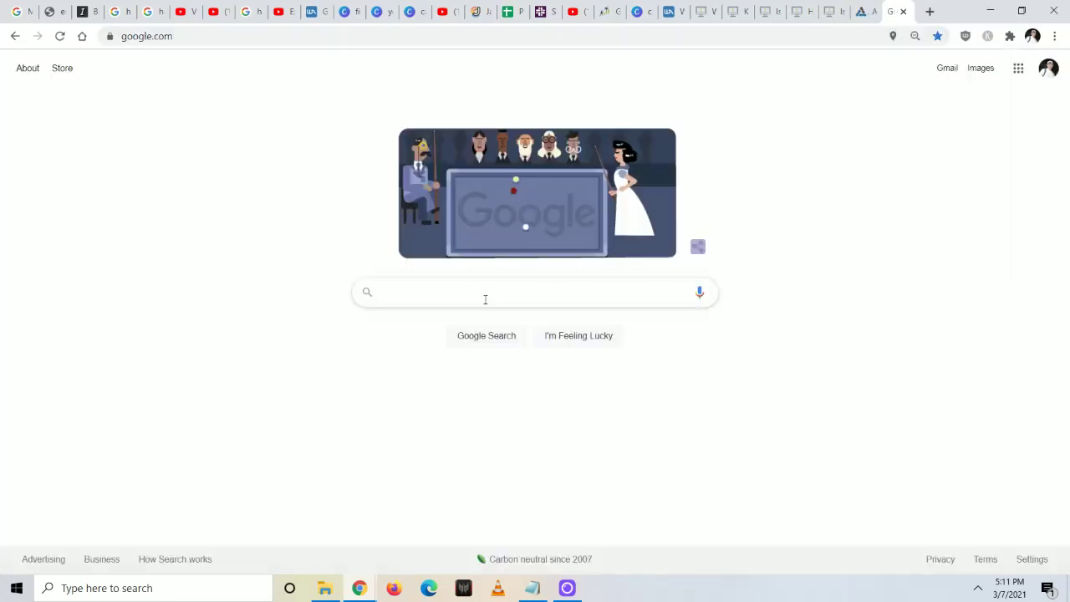
click(485, 300)
text(rei)
key(Return)
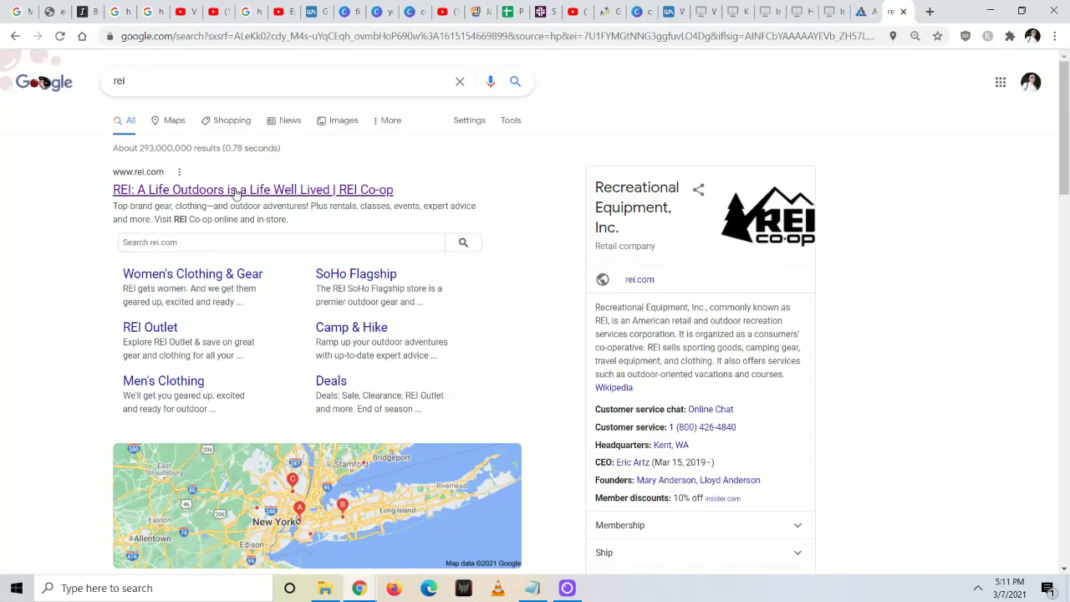
click(236, 190)
scroll(311, 426, down, 5)
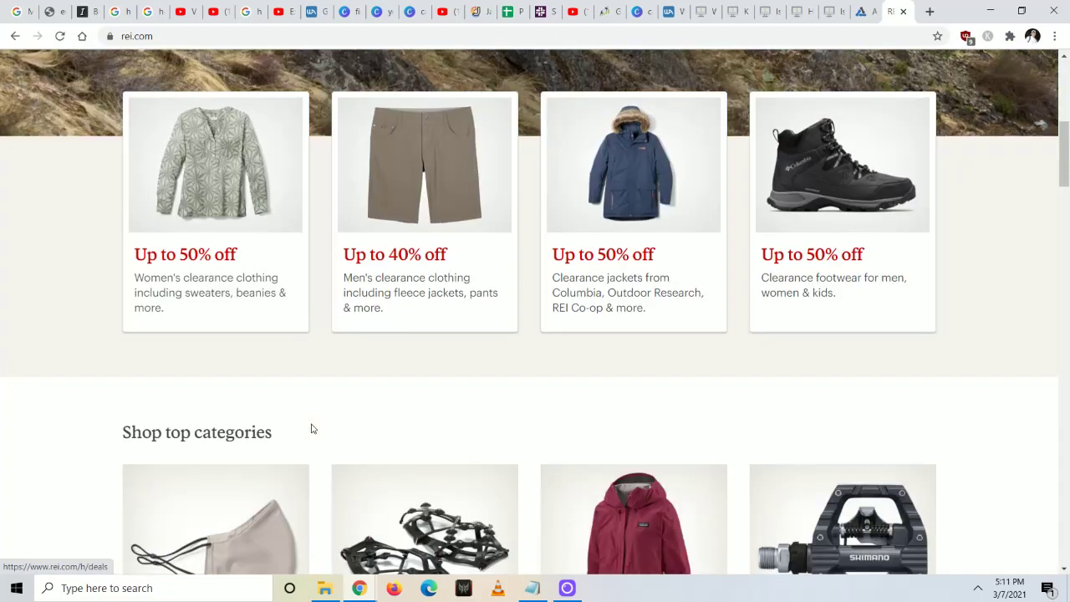
scroll(311, 429, down, 7)
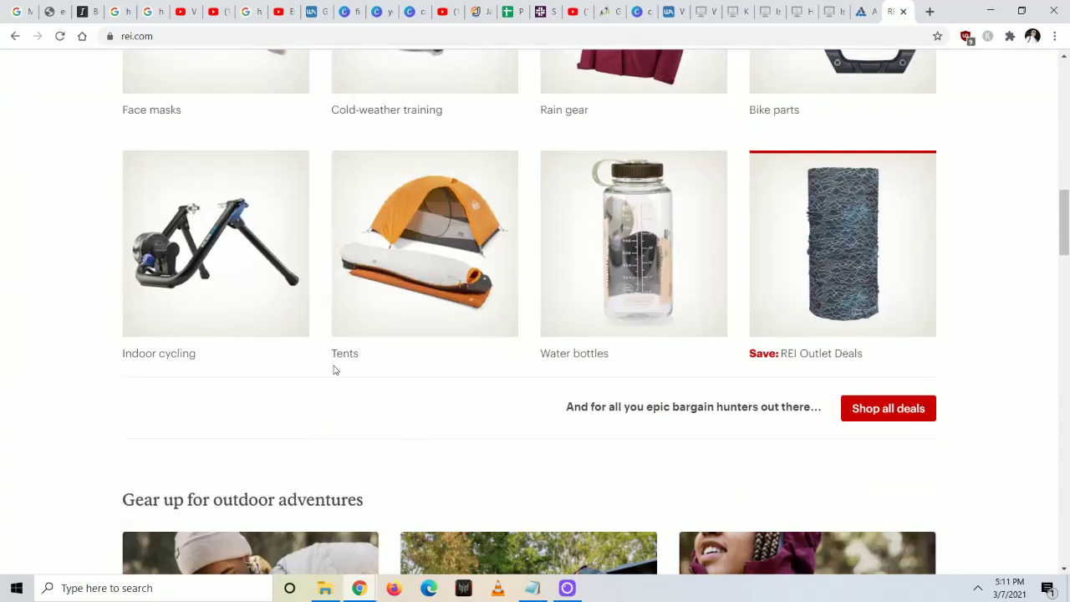
Open the REI Co-op Backpacking Bundle from the Tents category and copy its page address.
click(341, 354)
scroll(478, 429, down, 3)
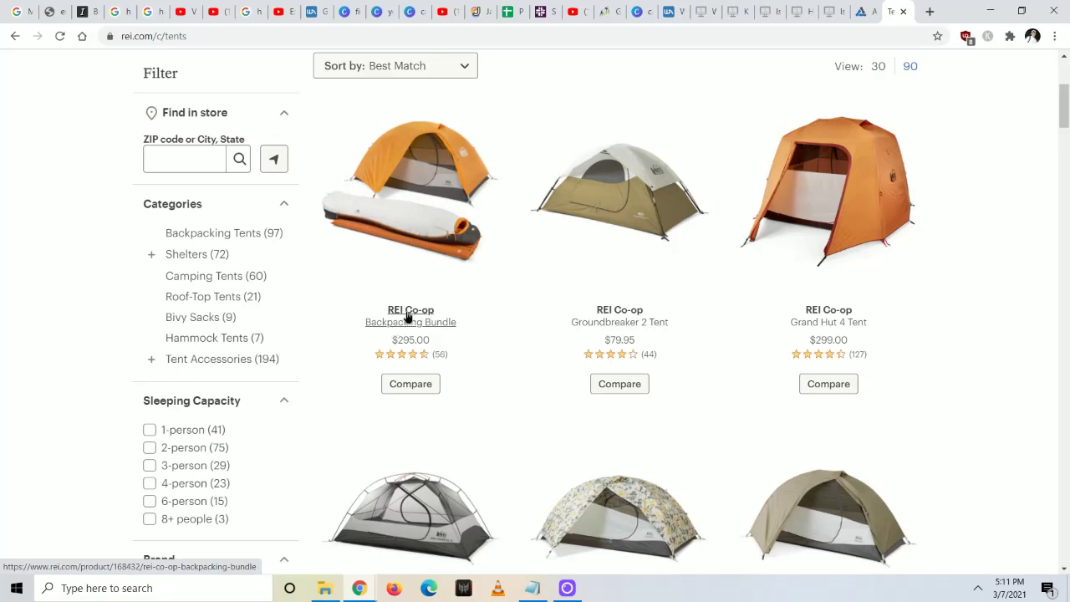
click(409, 316)
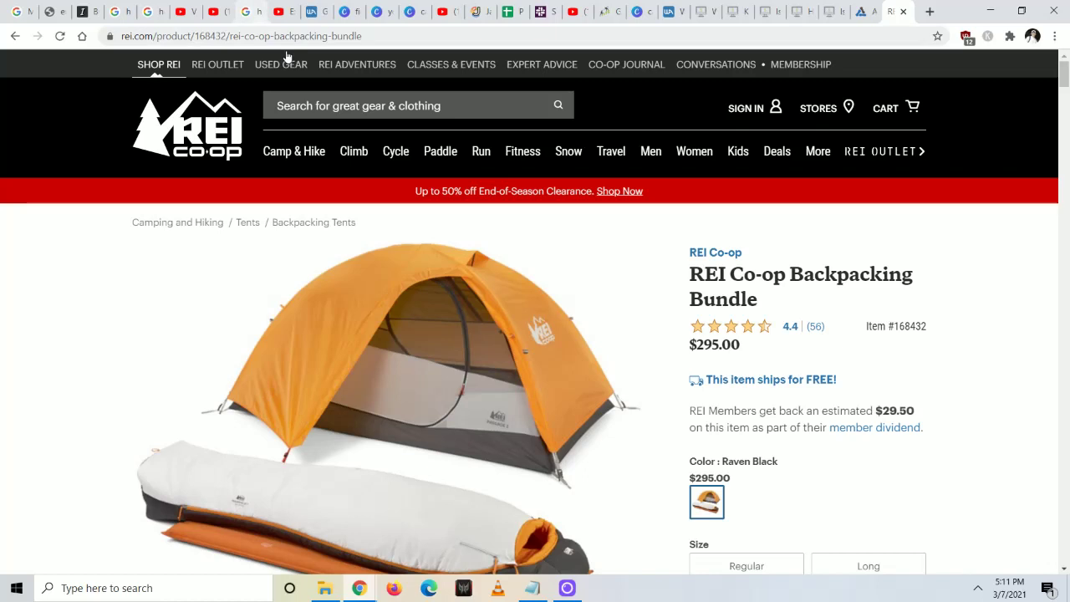
click(346, 36)
right_click(224, 40)
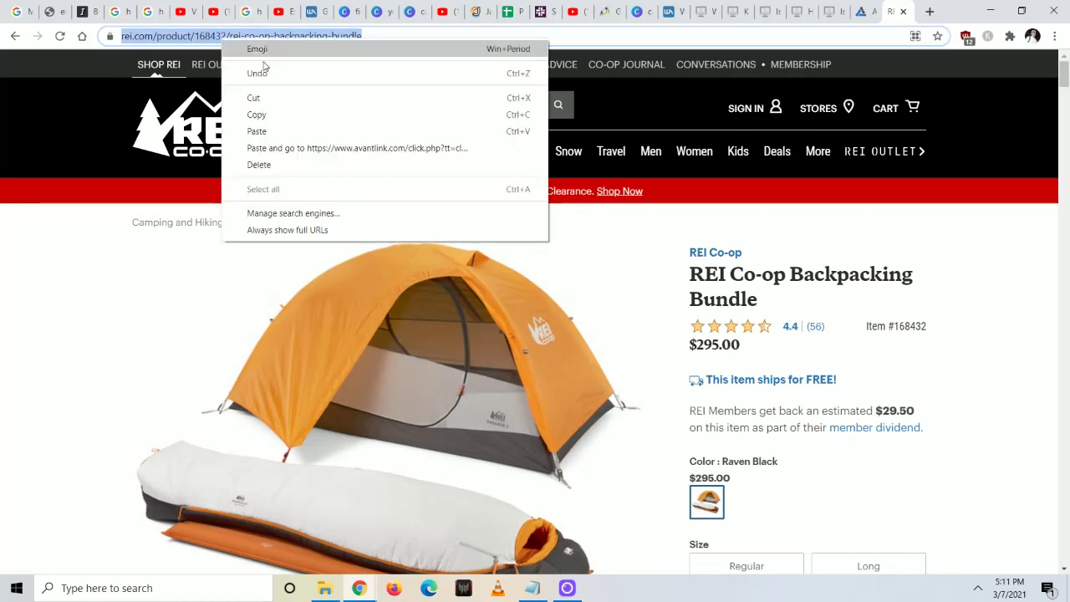
click(270, 118)
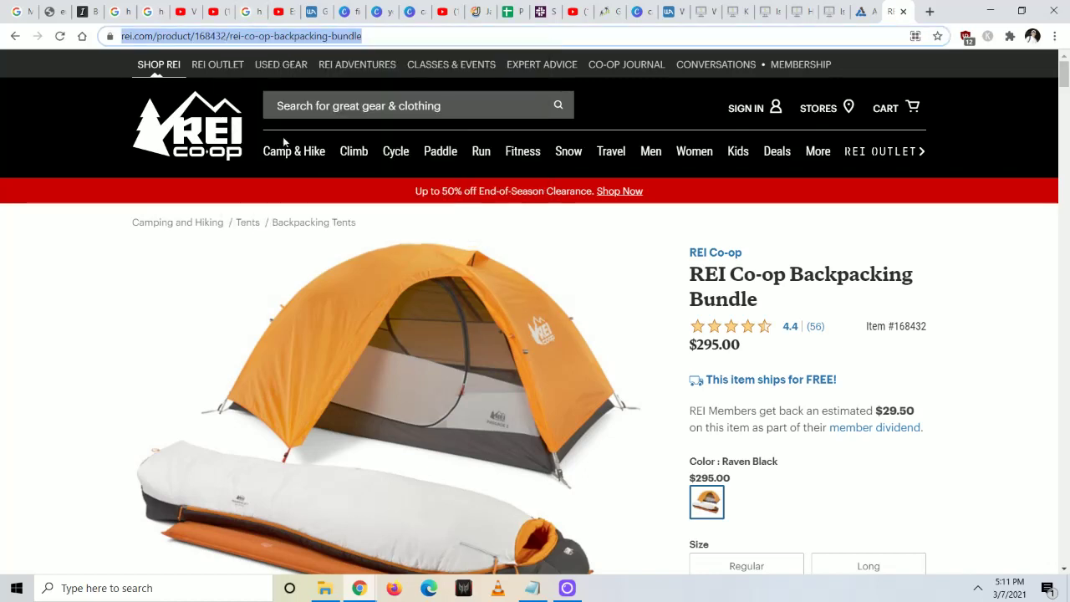
Paste the REI bundle URL as landing page, add tracking code 'tentreview', keep shortening None, and create the link.
click(862, 11)
click(281, 193)
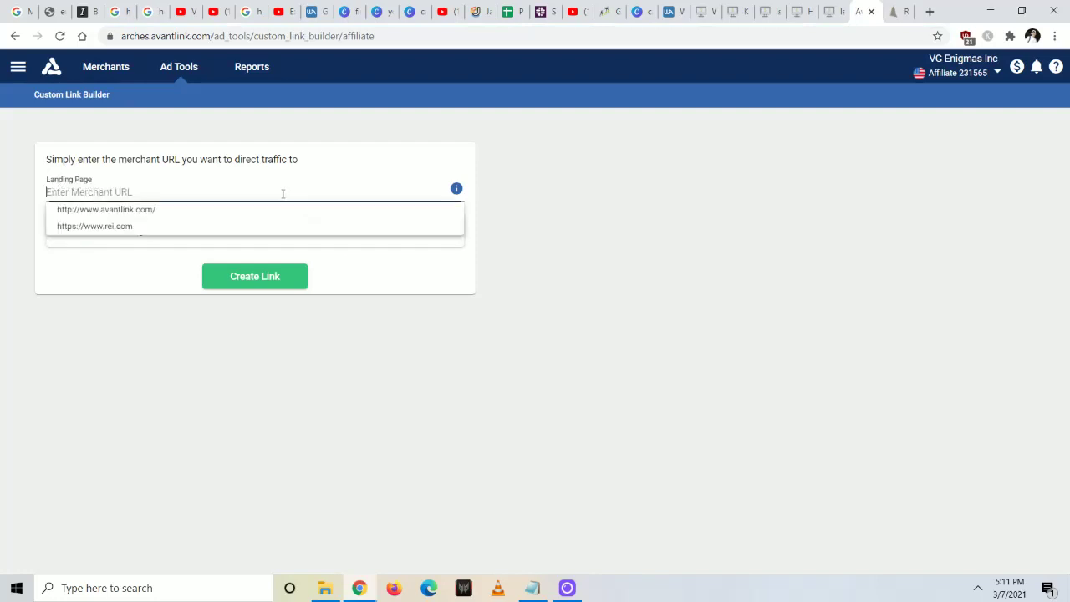
key(ctrl+v)
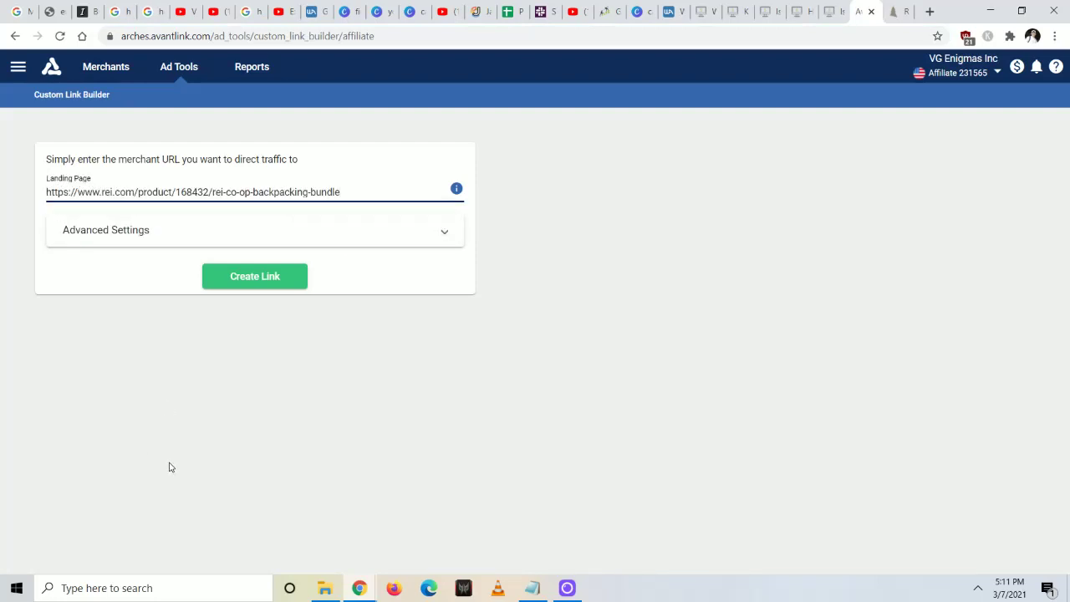
click(107, 239)
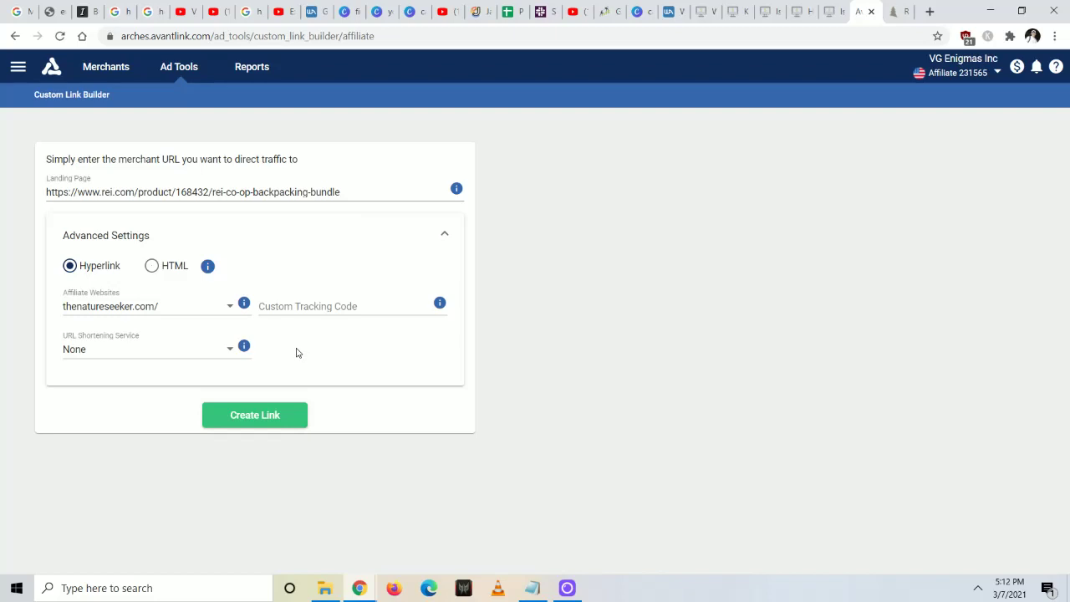
click(316, 306)
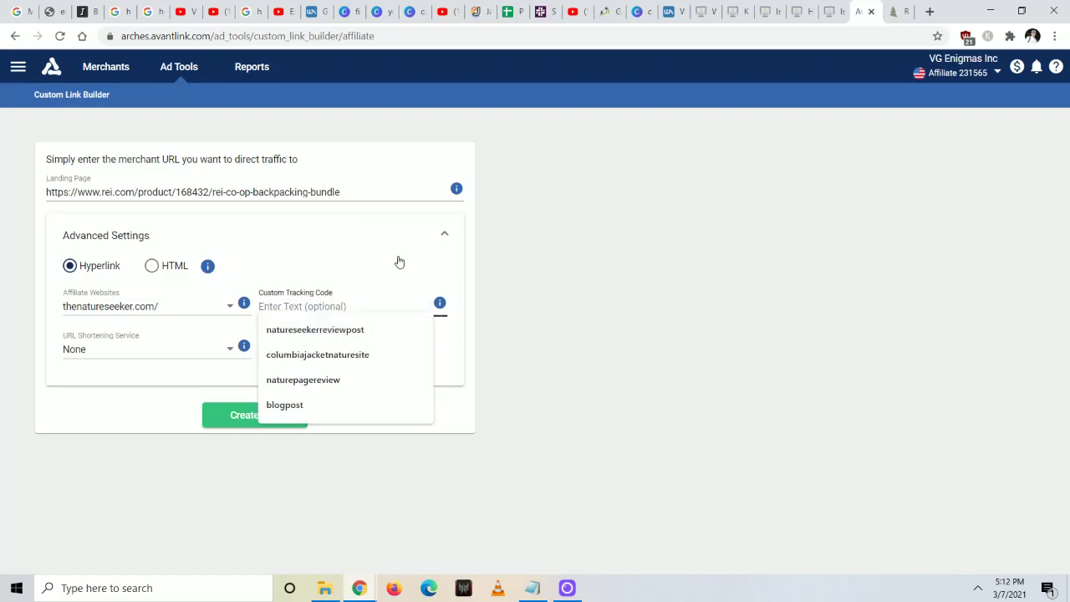
text(tentreview)
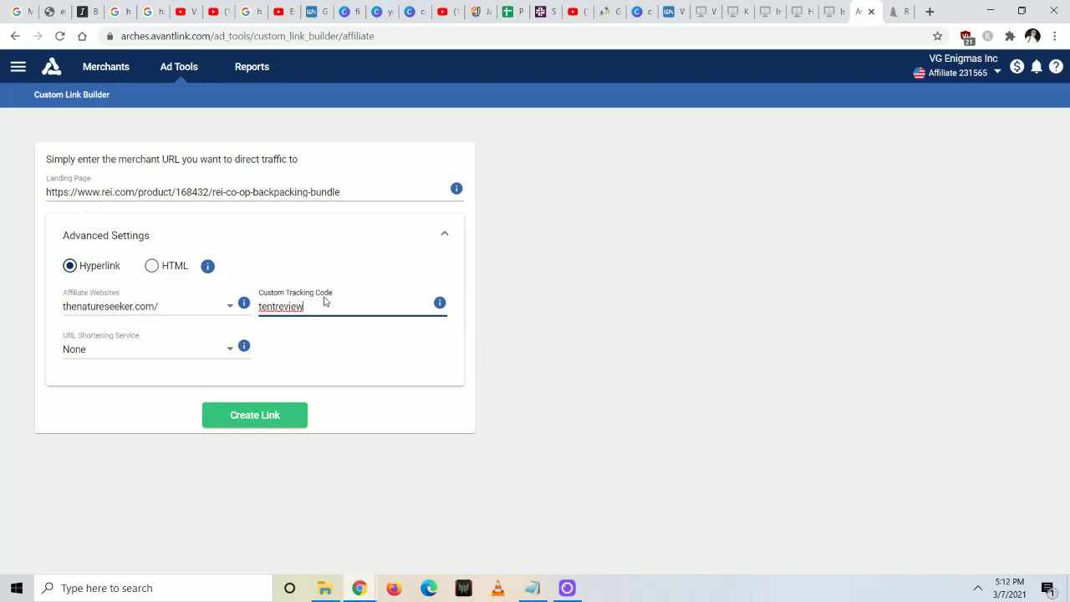
click(209, 353)
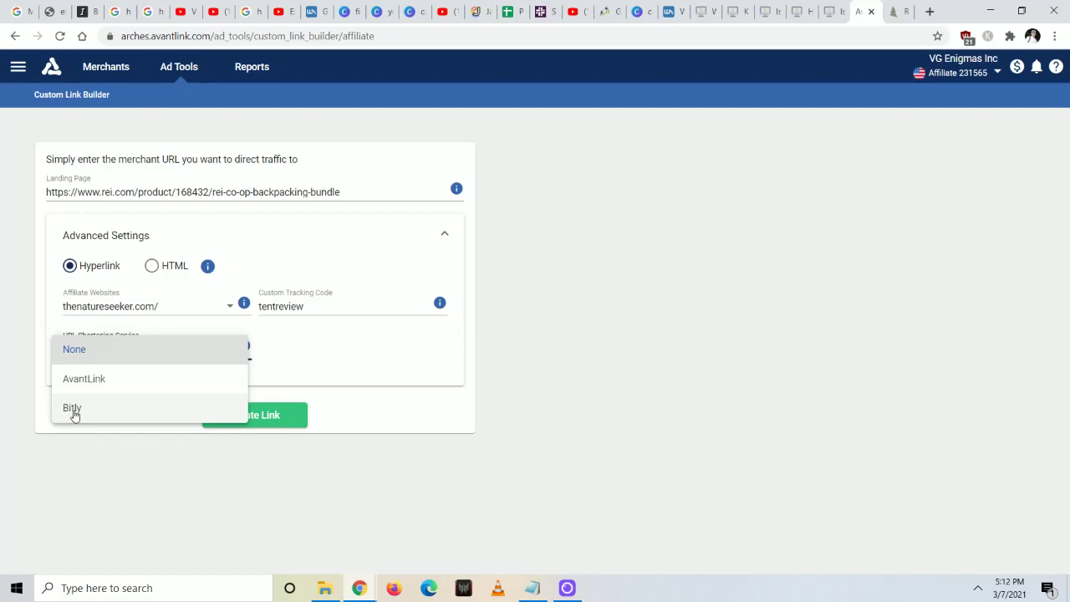
click(84, 354)
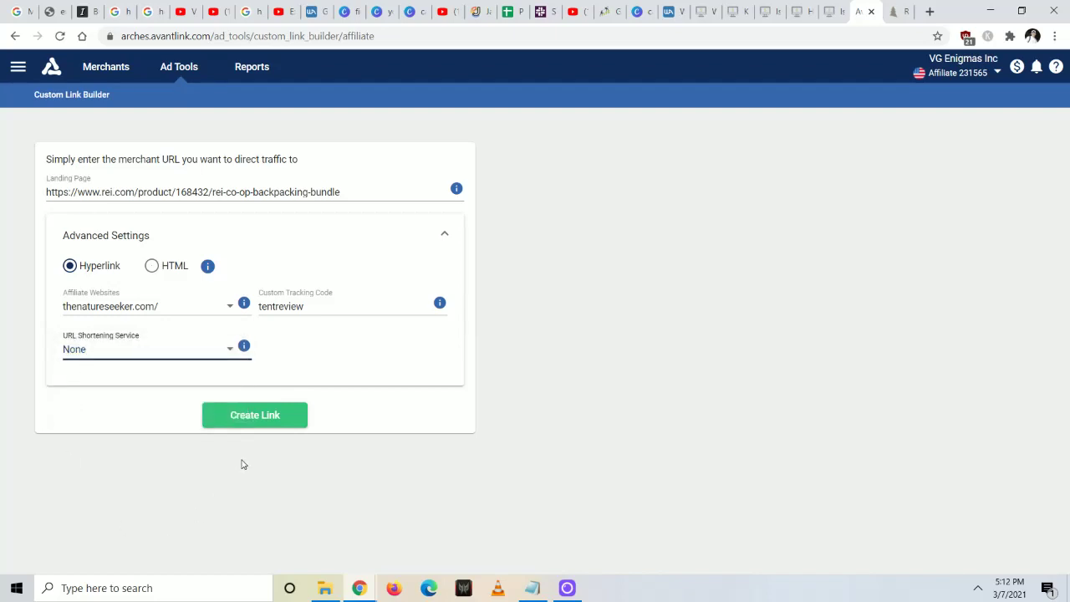
click(255, 416)
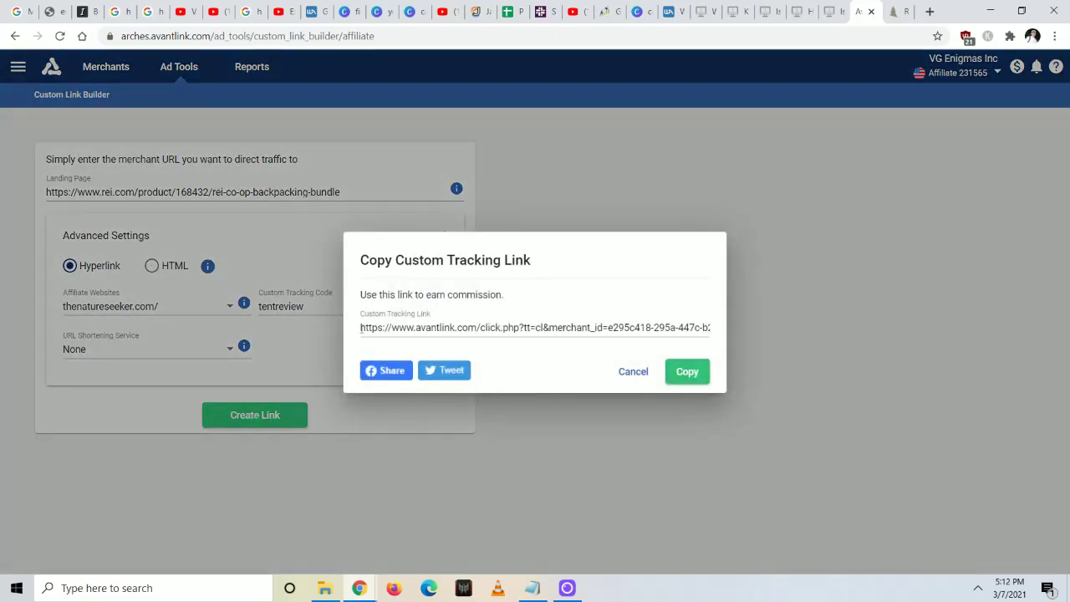
Select the generated tracking link and check that it ends with tentreview.
click(362, 327)
click(446, 328)
click(468, 329)
click(493, 331)
double_click(596, 327)
click(608, 327)
drag(608, 327, 788, 330)
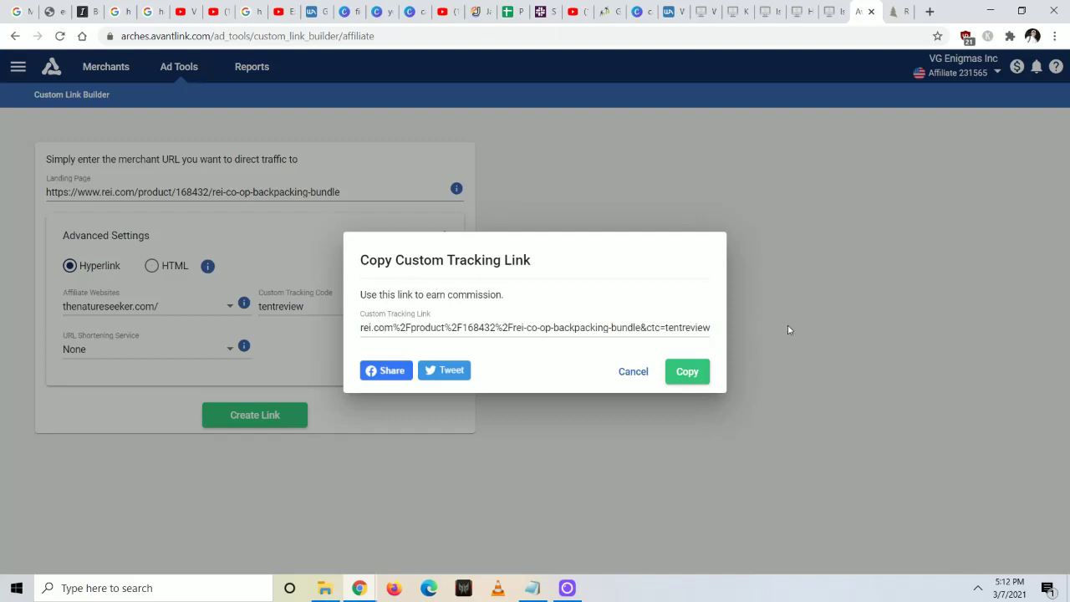
Open the full tracking link in a new tab and review the REI bundle page it reaches.
triple_click(647, 327)
right_click(647, 327)
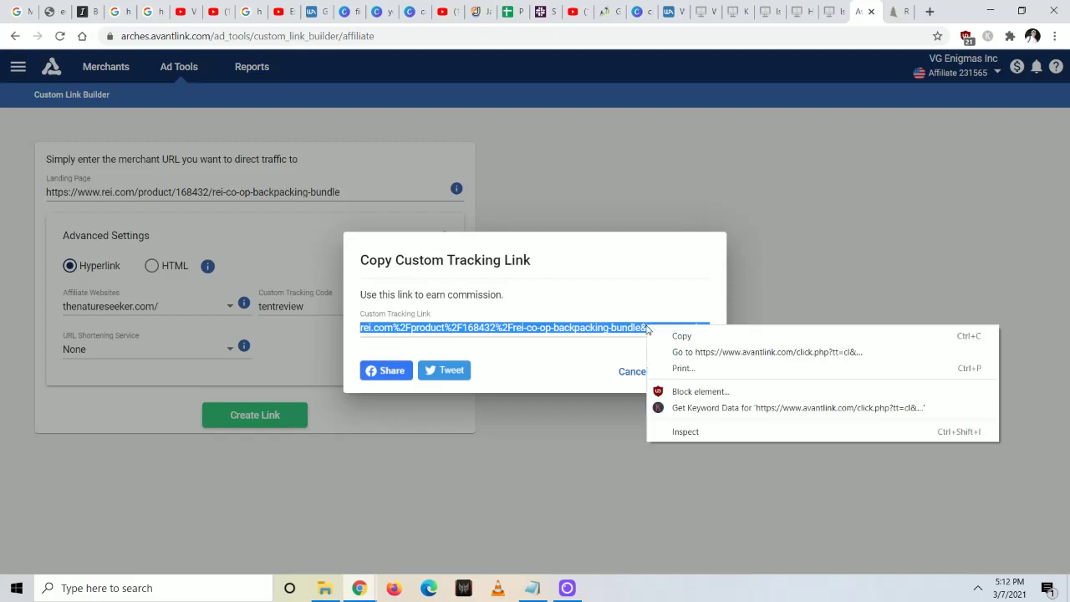
click(685, 351)
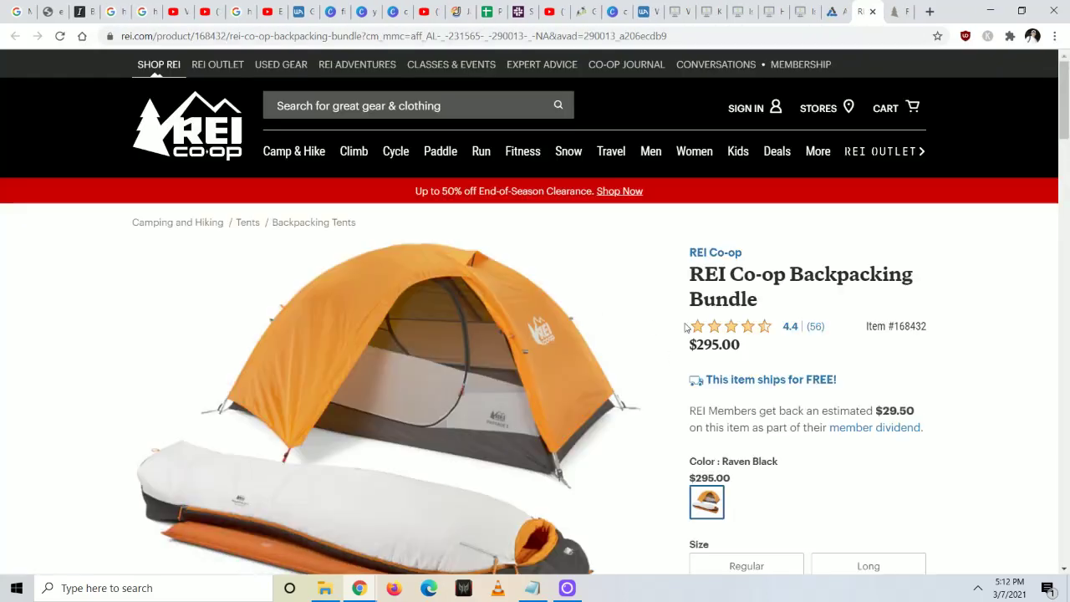
scroll(666, 399, down, 1)
scroll(664, 410, down, 3)
scroll(665, 426, up, 3)
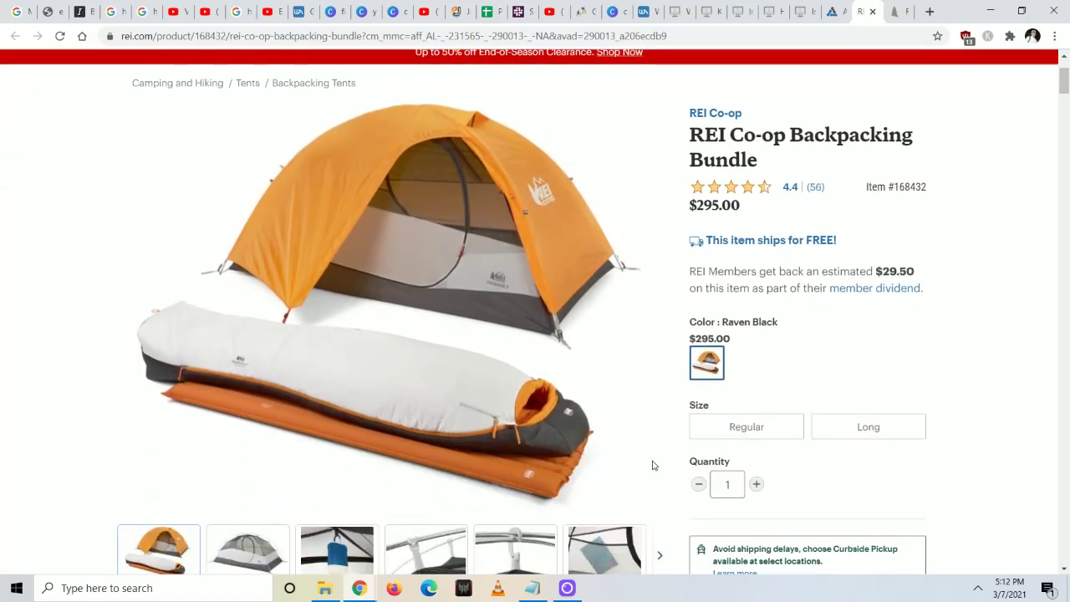
scroll(654, 465, down, 2)
scroll(686, 476, up, 3)
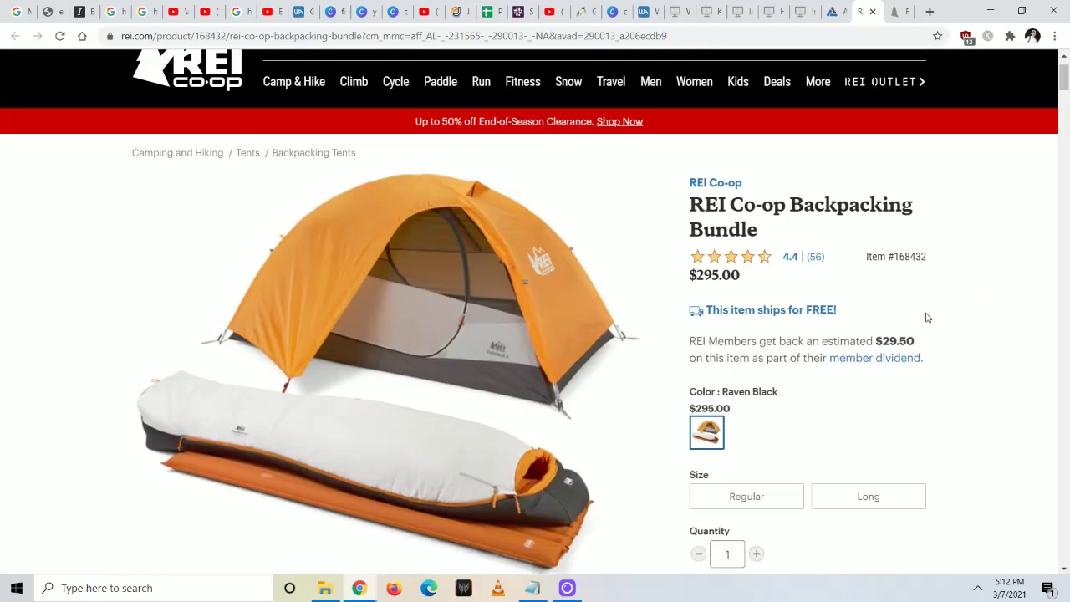
Close the link dialog, switch the URL shortening service to Bitly, and generate the shortened link.
click(831, 11)
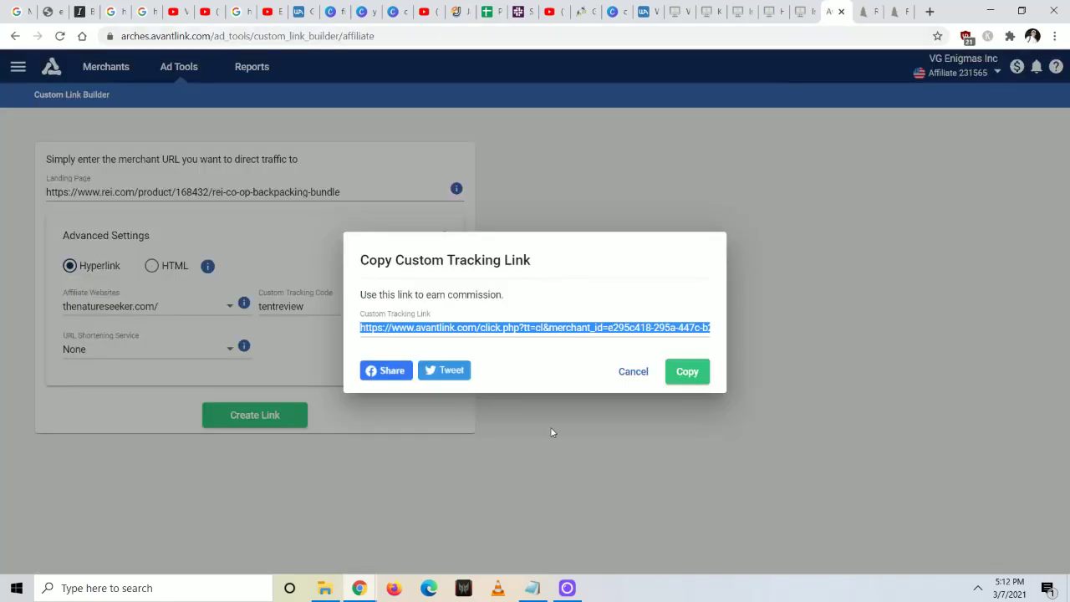
click(634, 372)
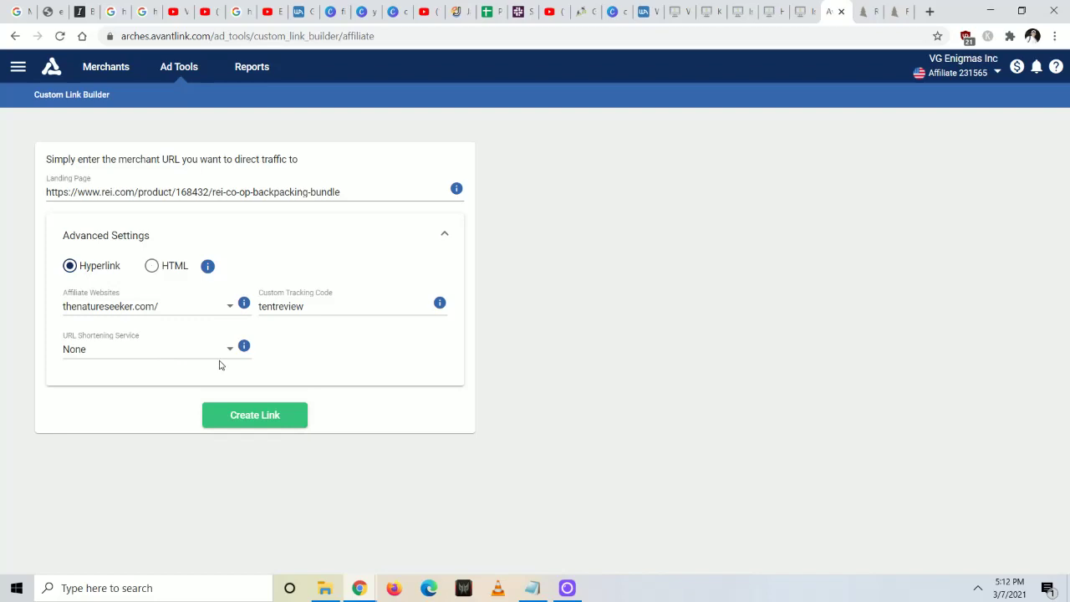
click(74, 348)
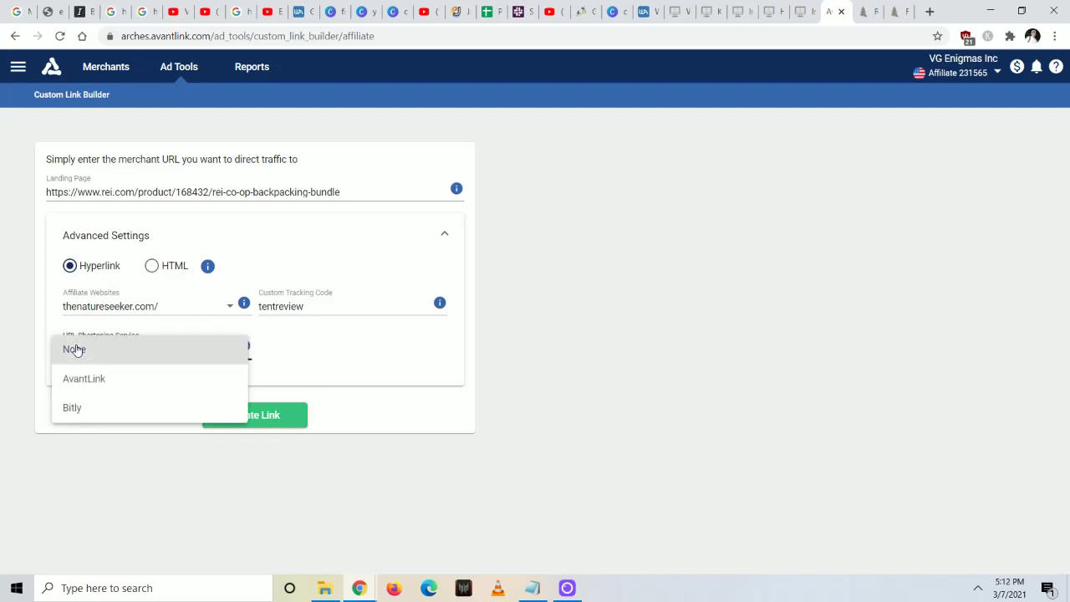
click(78, 410)
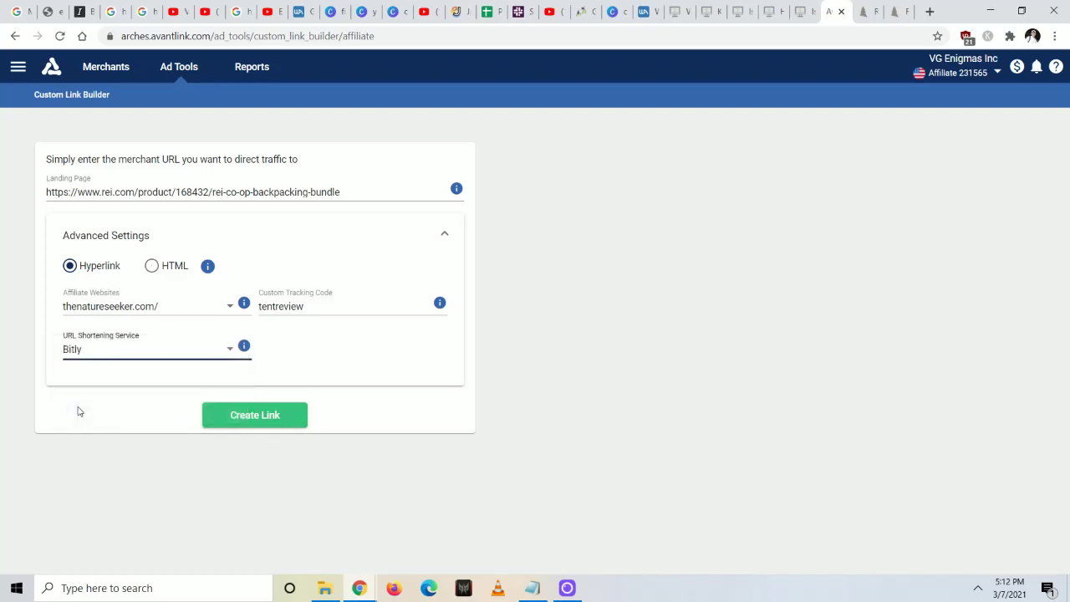
click(256, 423)
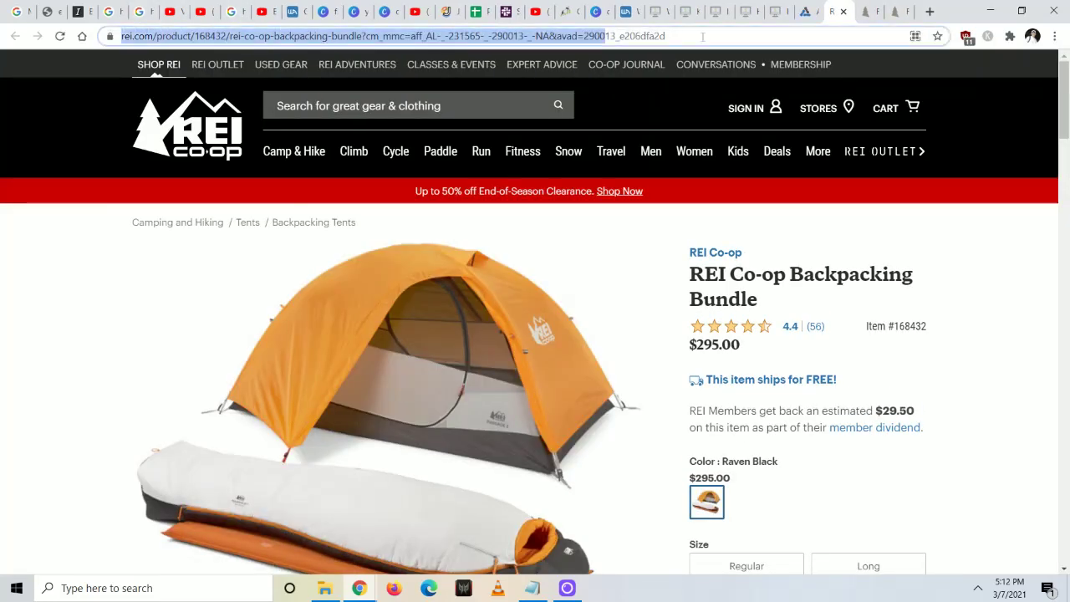
Scroll through the REI Co-op Backpacking Bundle page opened by the Bitly link to confirm it.
scroll(707, 390, down, 3)
scroll(693, 382, up, 3)
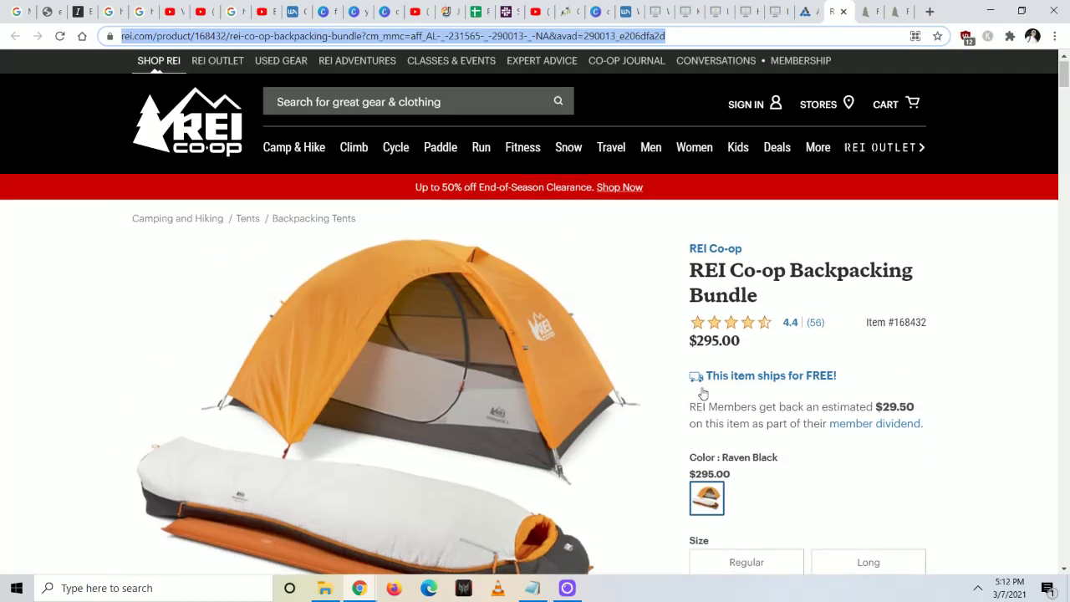
scroll(677, 449, down, 3)
scroll(677, 449, up, 3)
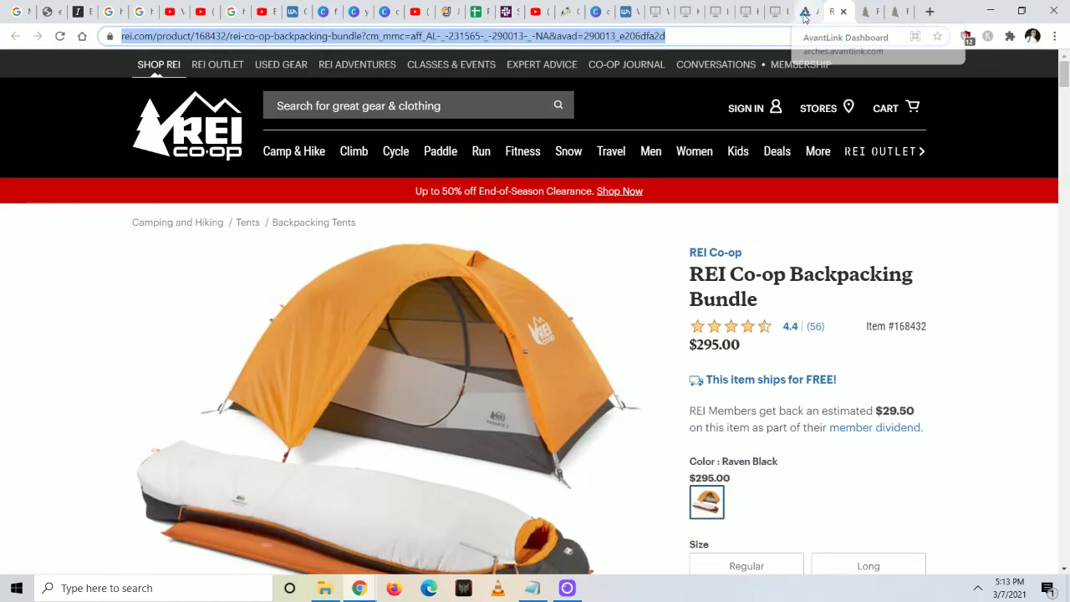